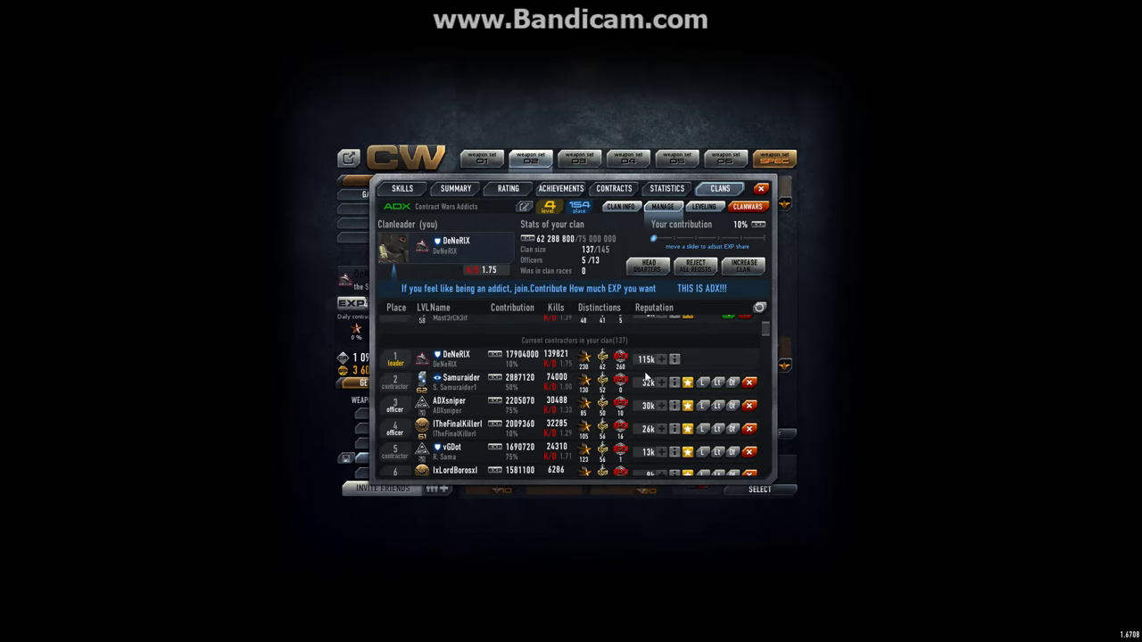
pyautogui.moveTo(768, 329); pyautogui.dragTo(768, 471)
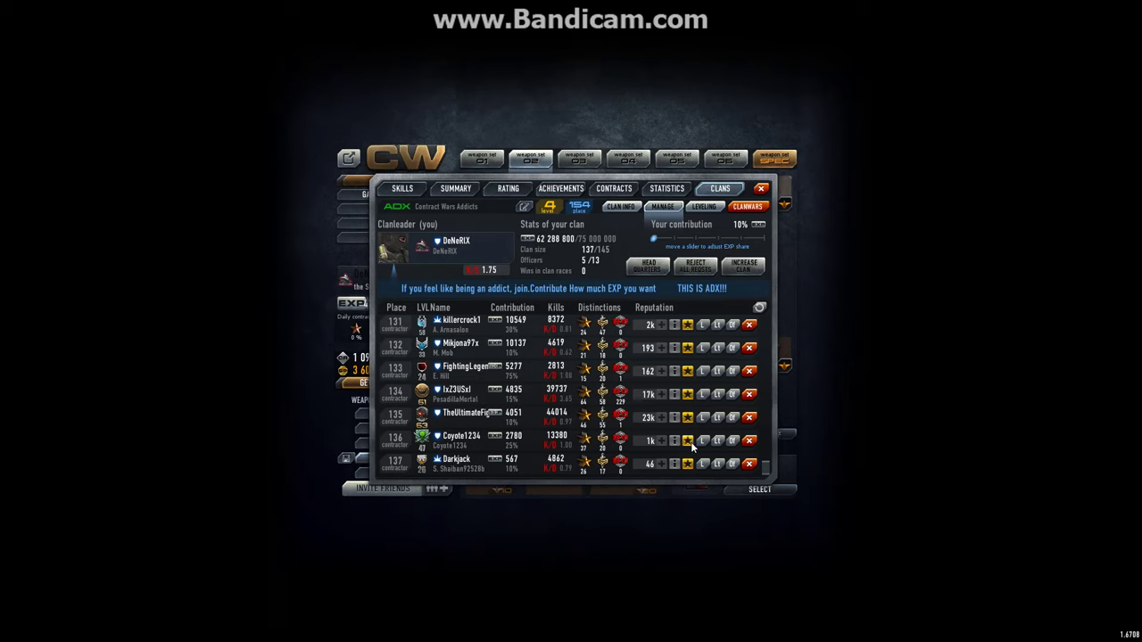
# Dismiss Darkjack from the ADX clan roster and confirm with YES
pyautogui.click(748, 464)
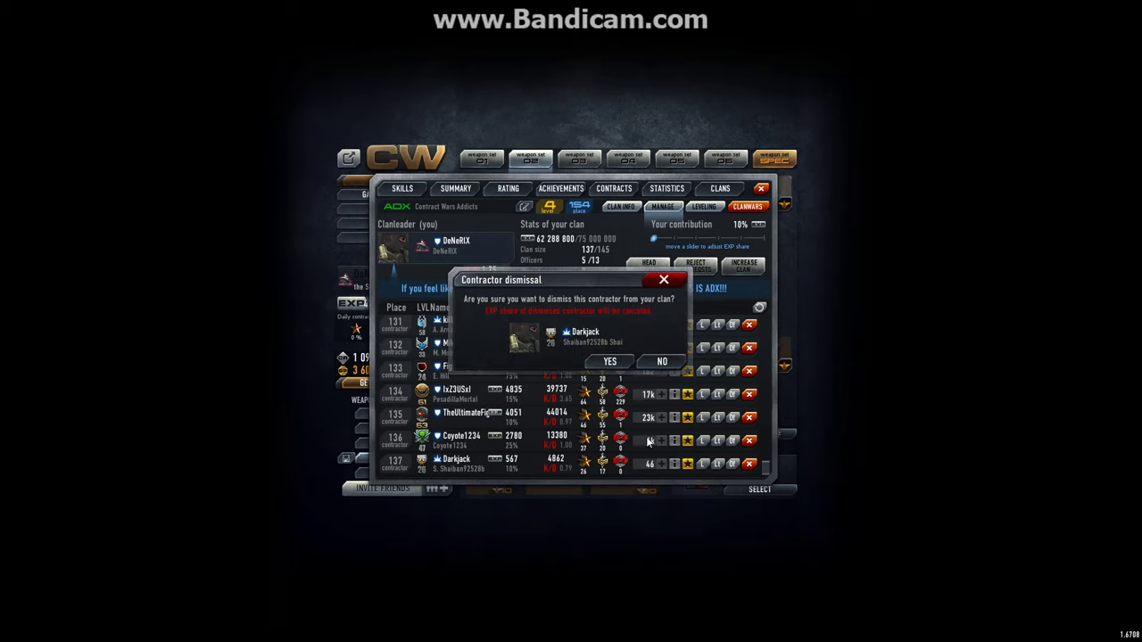
pyautogui.click(611, 362)
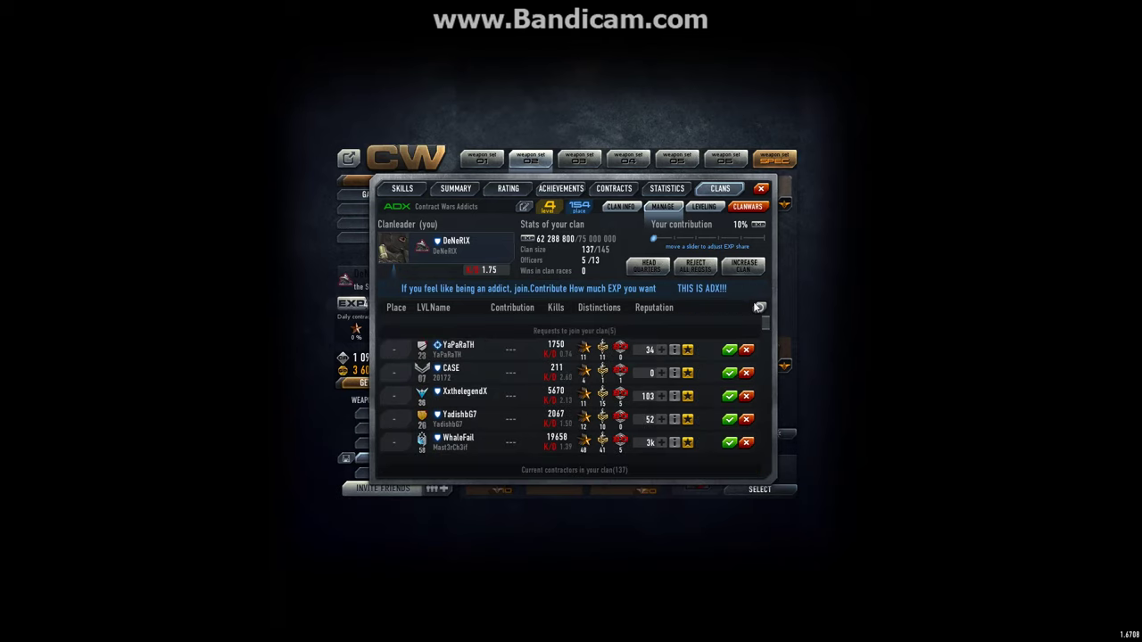
pyautogui.click(576, 267)
pyautogui.click(733, 445)
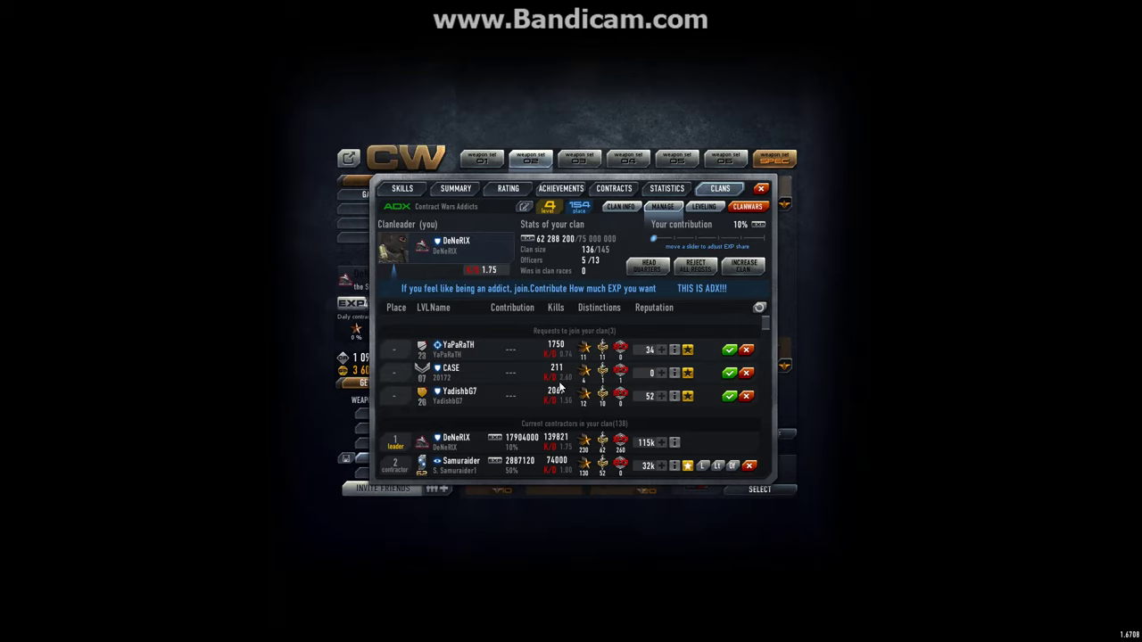
pyautogui.click(759, 308)
# Check the CLANWARS donation history and the skills page showing the 49 740 697 balance
pyautogui.click(706, 206)
pyautogui.click(622, 206)
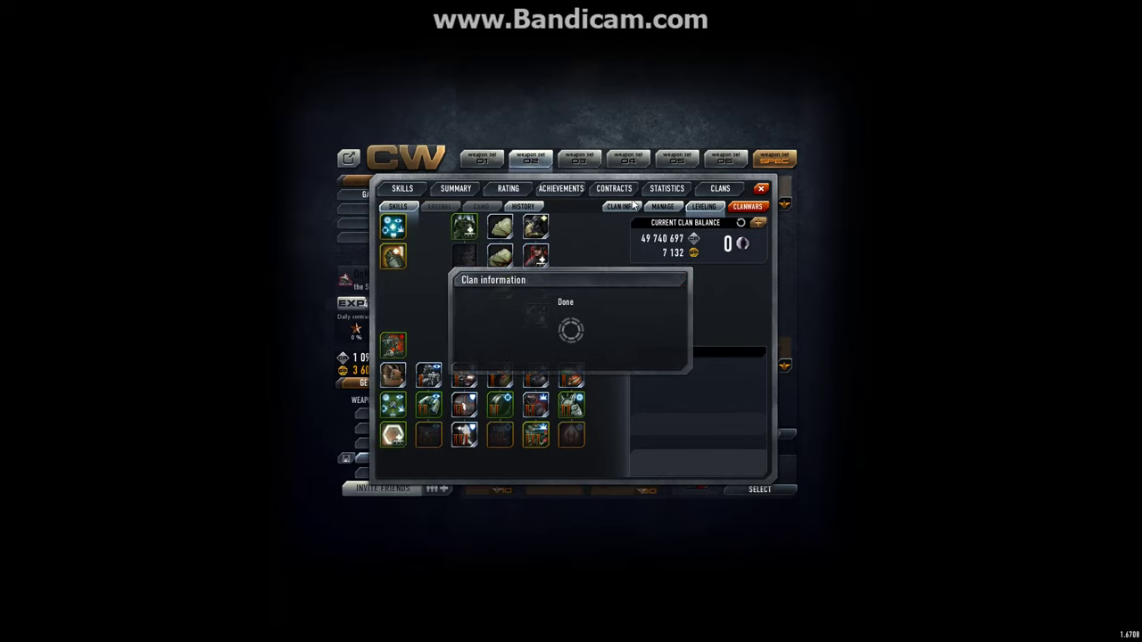
pyautogui.click(523, 206)
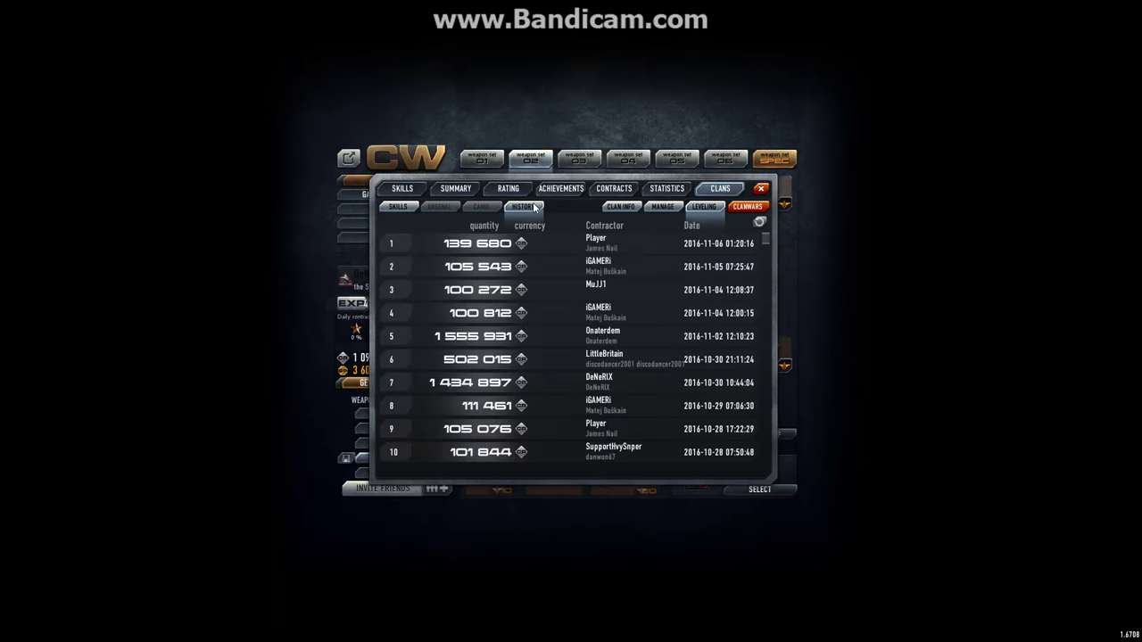
pyautogui.click(758, 221)
pyautogui.click(411, 207)
pyautogui.click(622, 206)
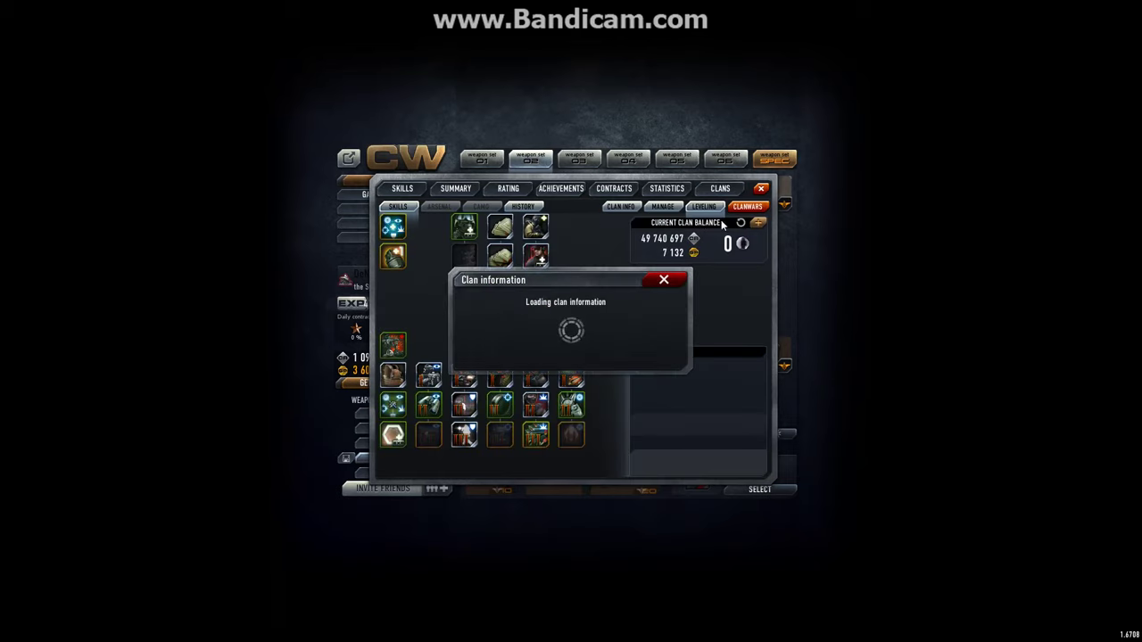
pyautogui.click(525, 206)
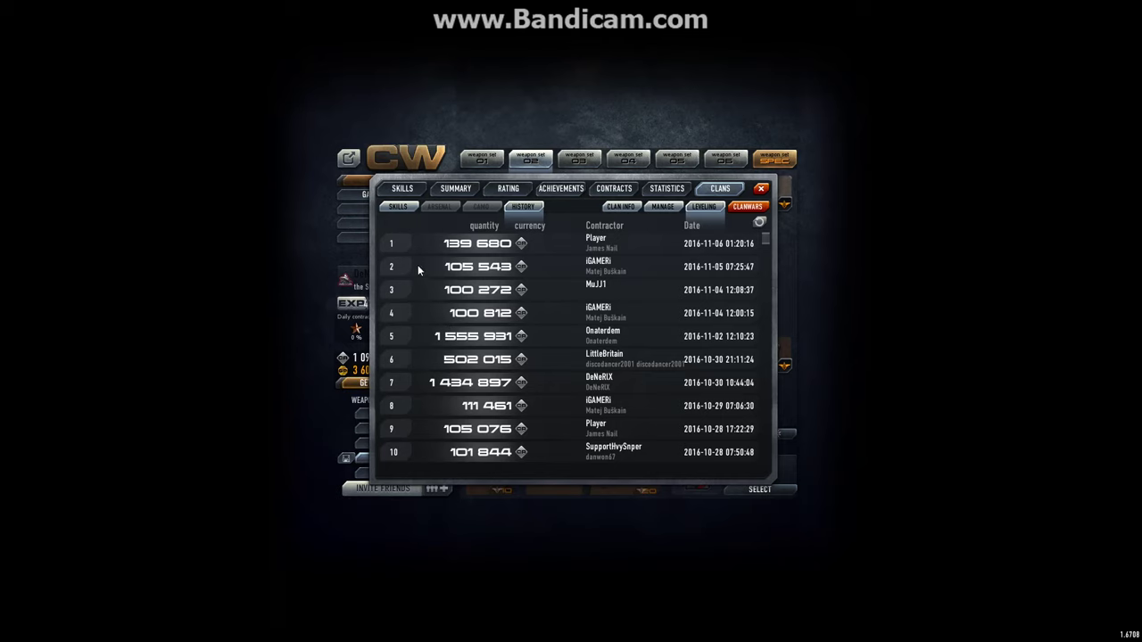
# Donate the maximum 1 097 137 credits, then refresh the history to show the new entry
pyautogui.click(395, 207)
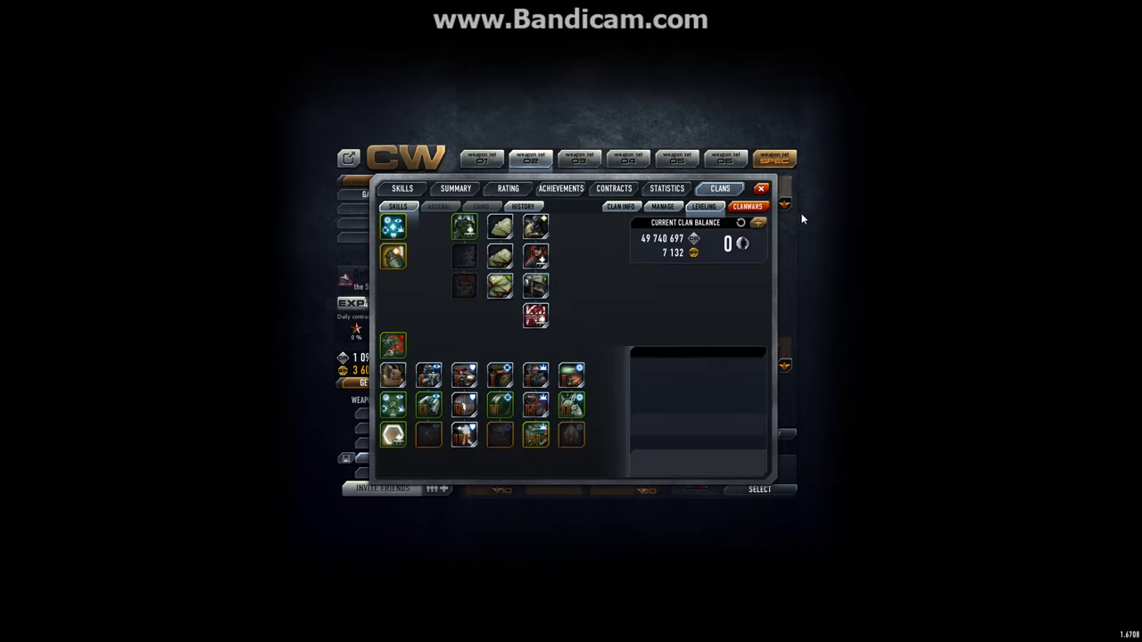
pyautogui.click(741, 222)
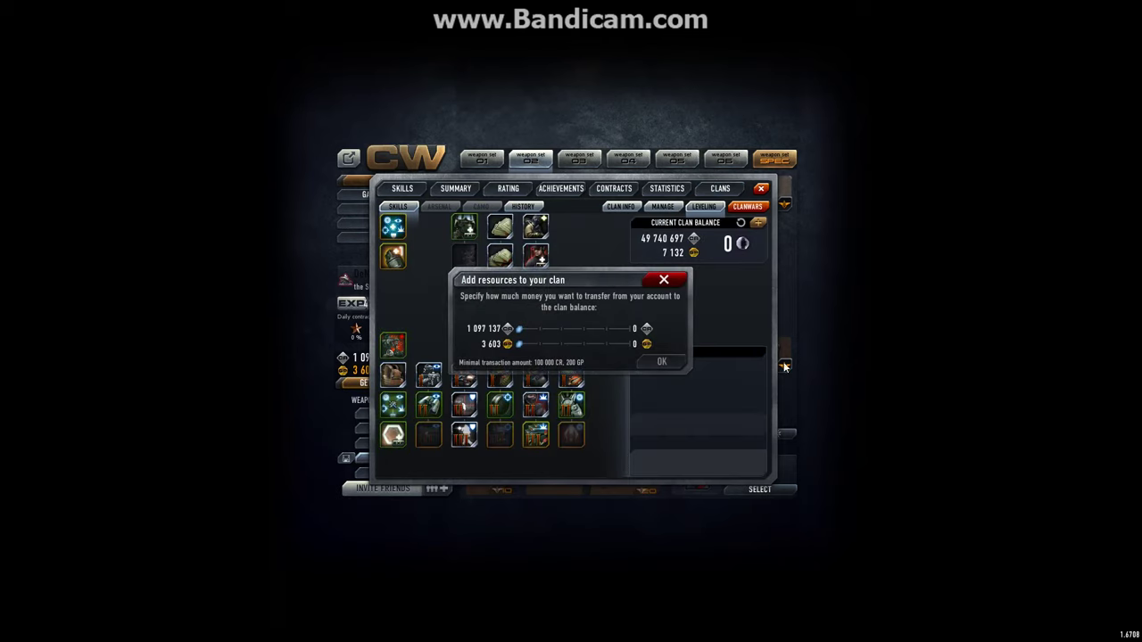
pyautogui.moveTo(519, 329); pyautogui.dragTo(630, 328)
pyautogui.click(673, 362)
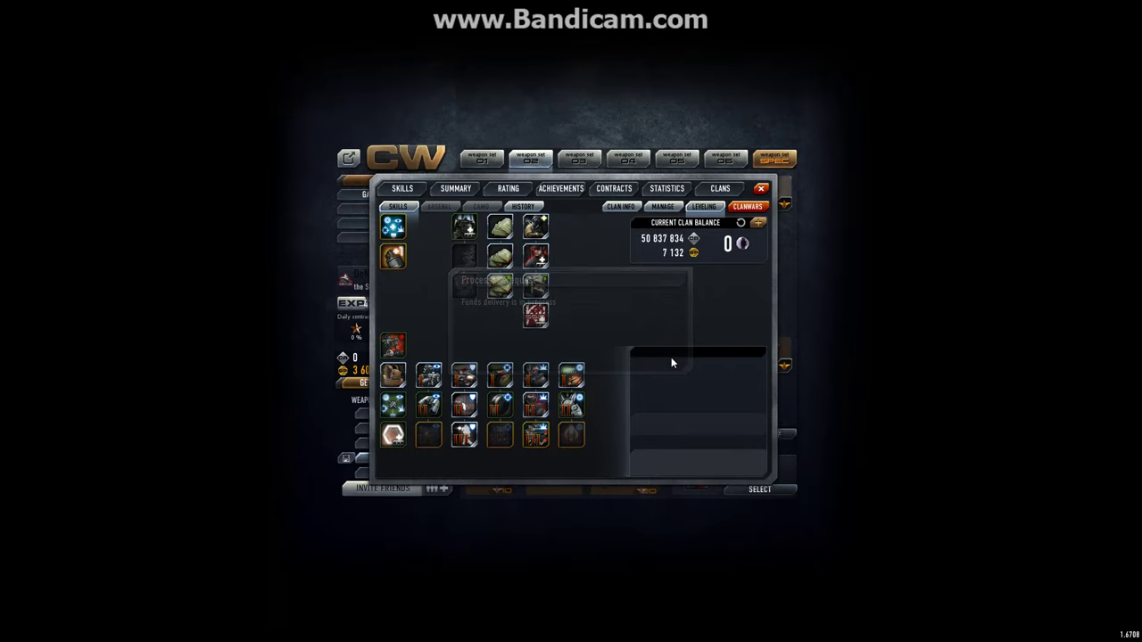
pyautogui.click(517, 208)
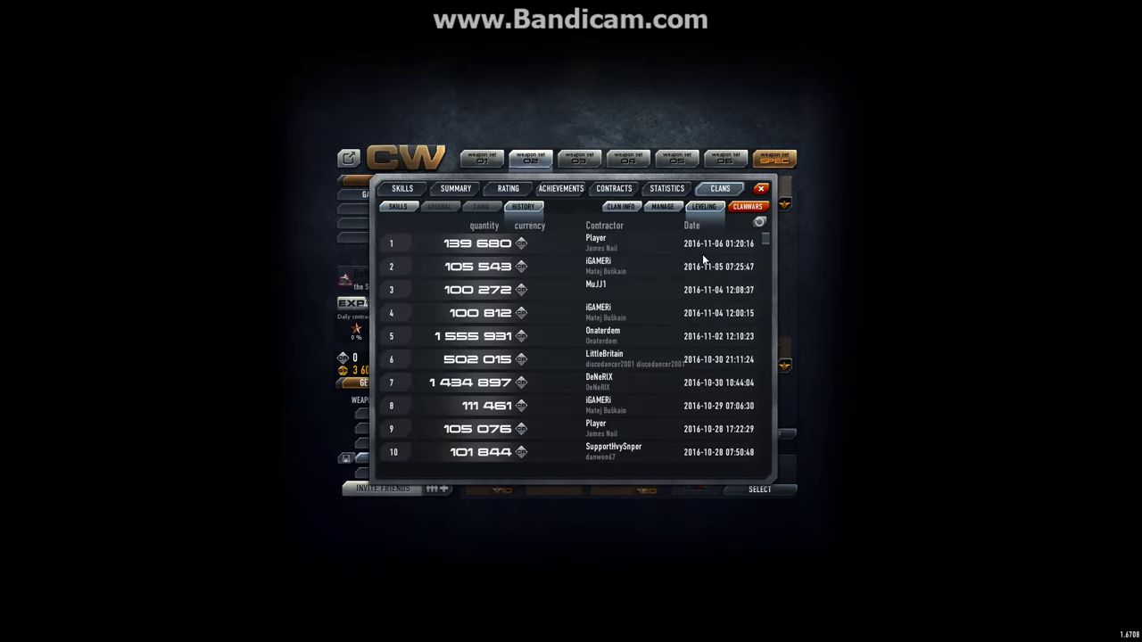
pyautogui.click(758, 222)
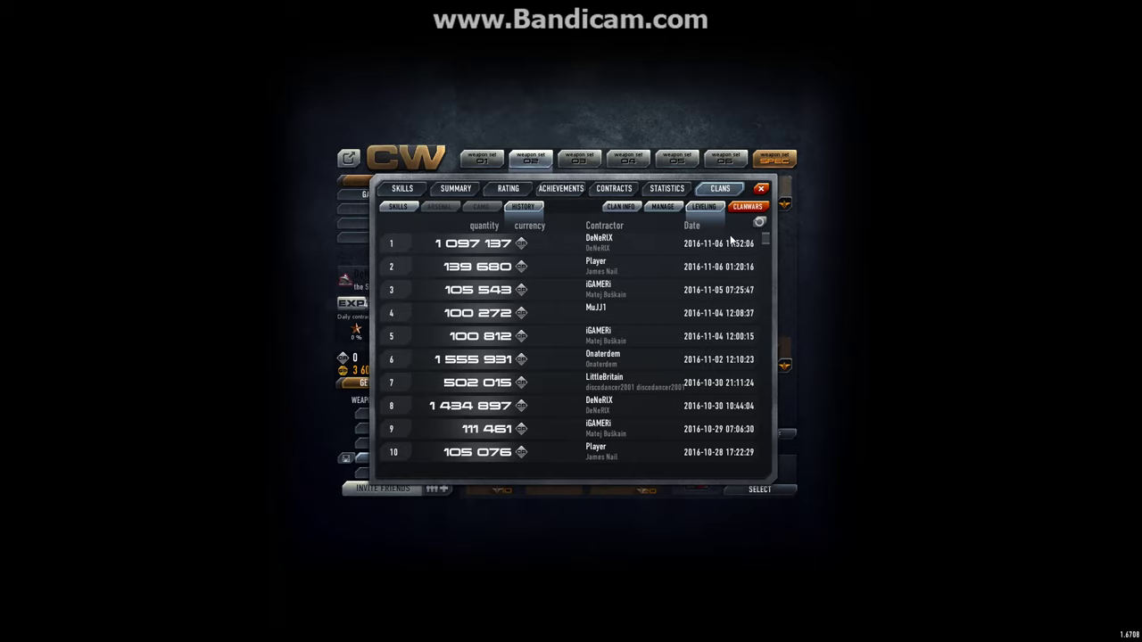
# View the Clan armor skill details: +20 armor, about 621 hours of rent left
pyautogui.click(398, 207)
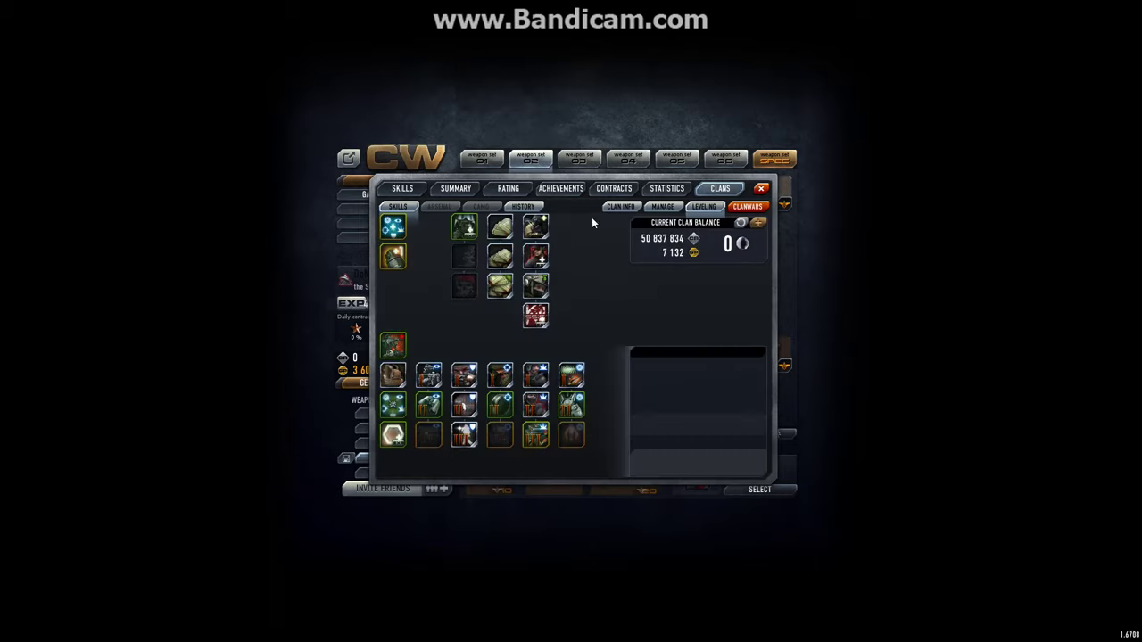
pyautogui.click(740, 222)
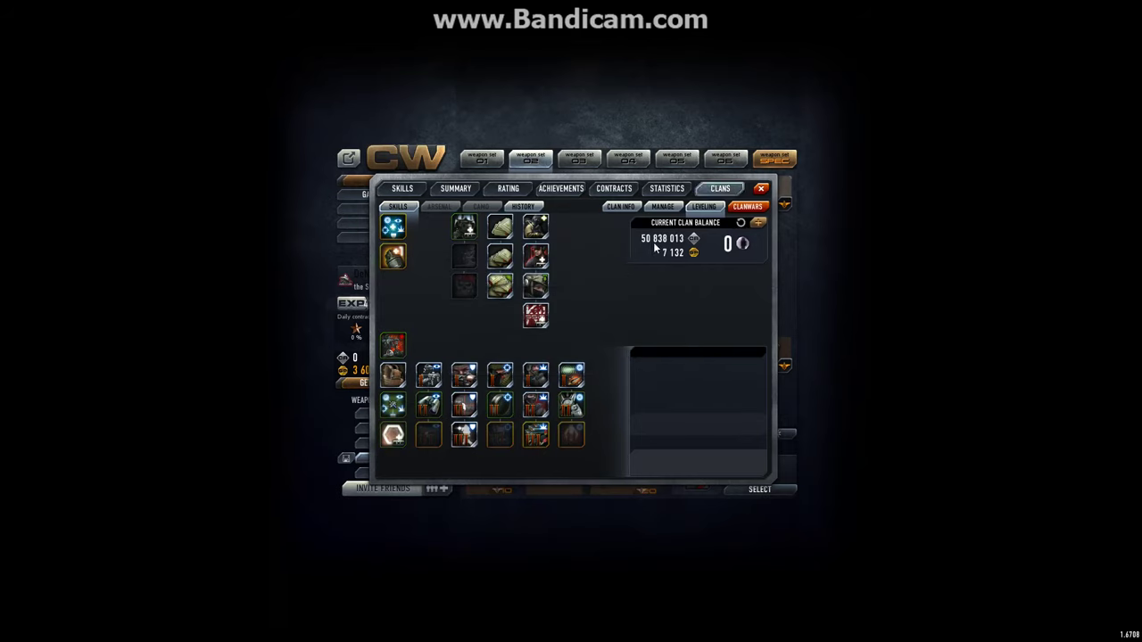
pyautogui.moveTo(394, 375)
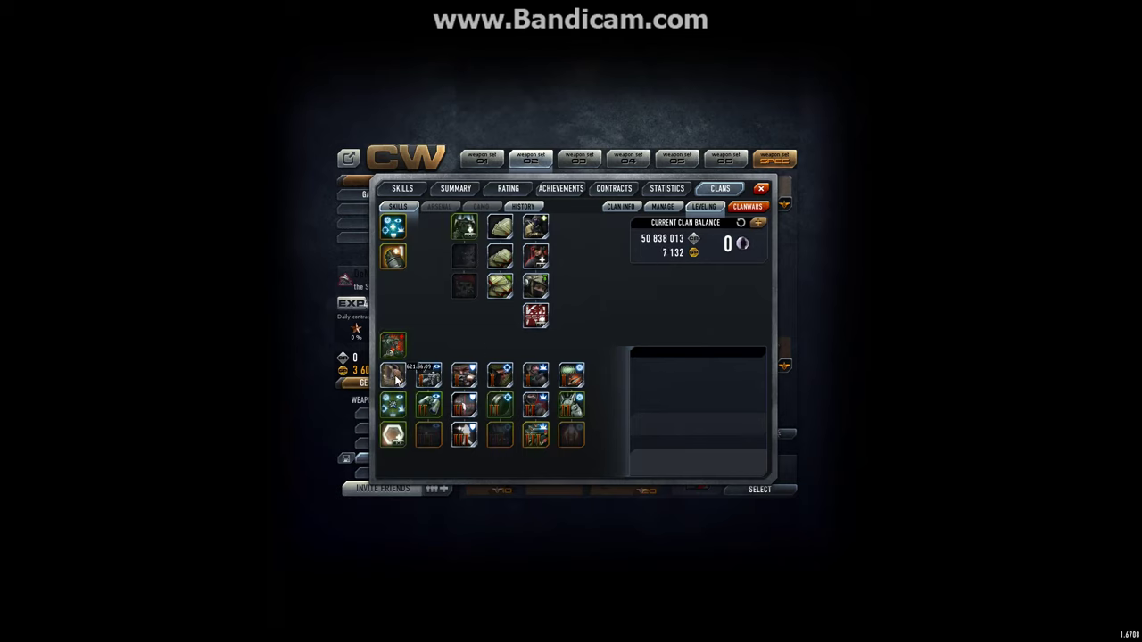
pyautogui.click(394, 375)
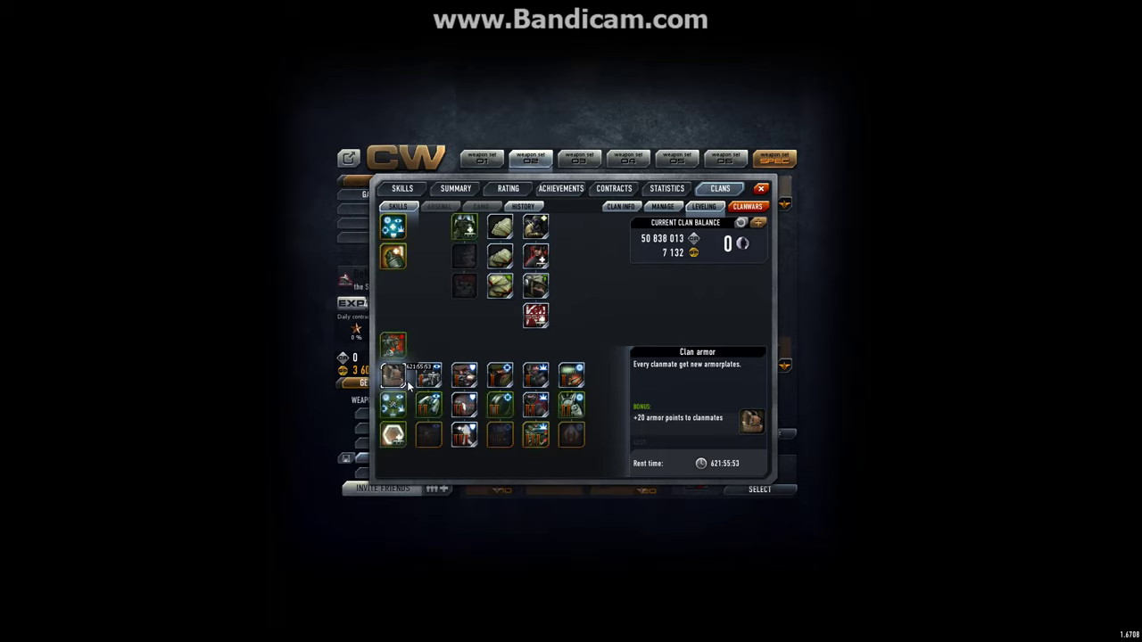
pyautogui.click(740, 222)
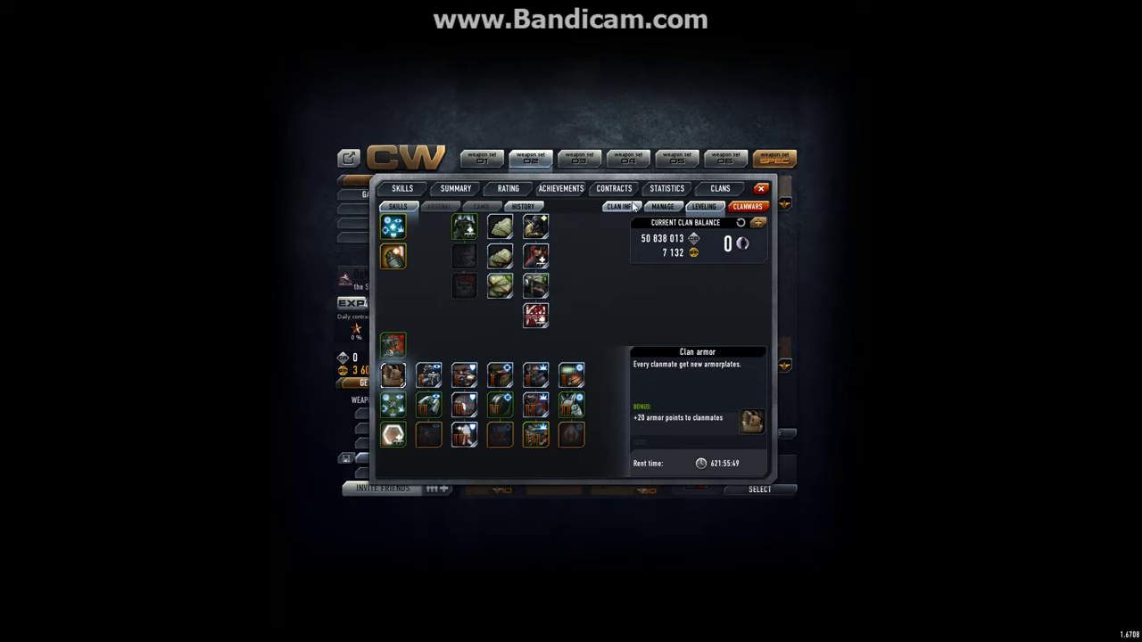
# Find Contract Wars Addicts at 154th in the clan rating, then return to CLAN INFO
pyautogui.click(720, 188)
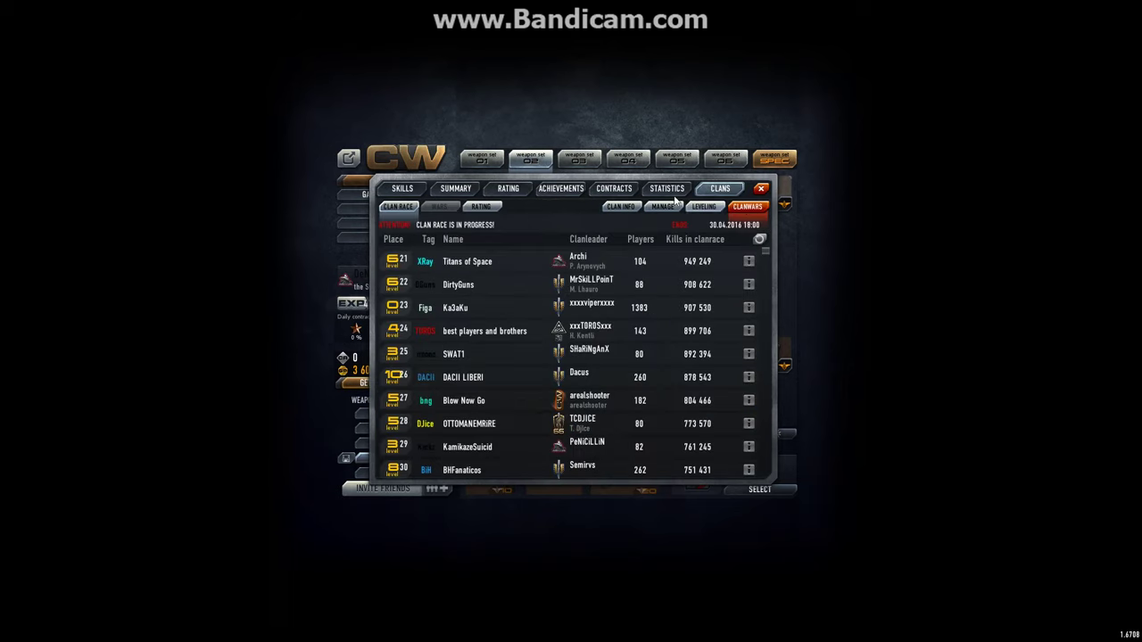
pyautogui.click(667, 188)
pyautogui.click(720, 188)
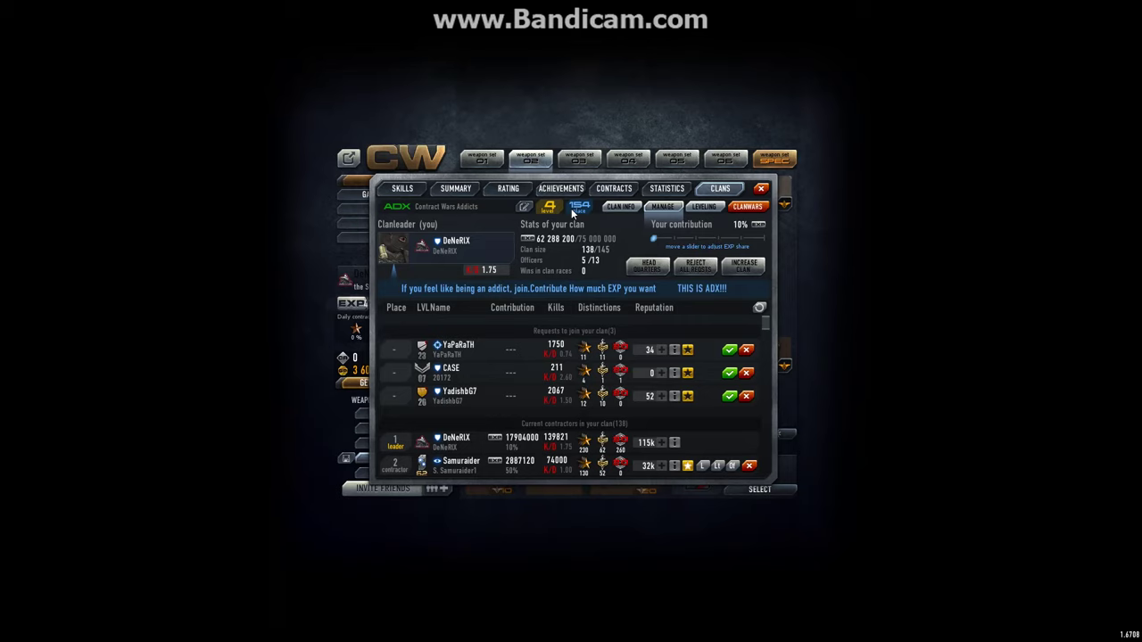
pyautogui.click(760, 210)
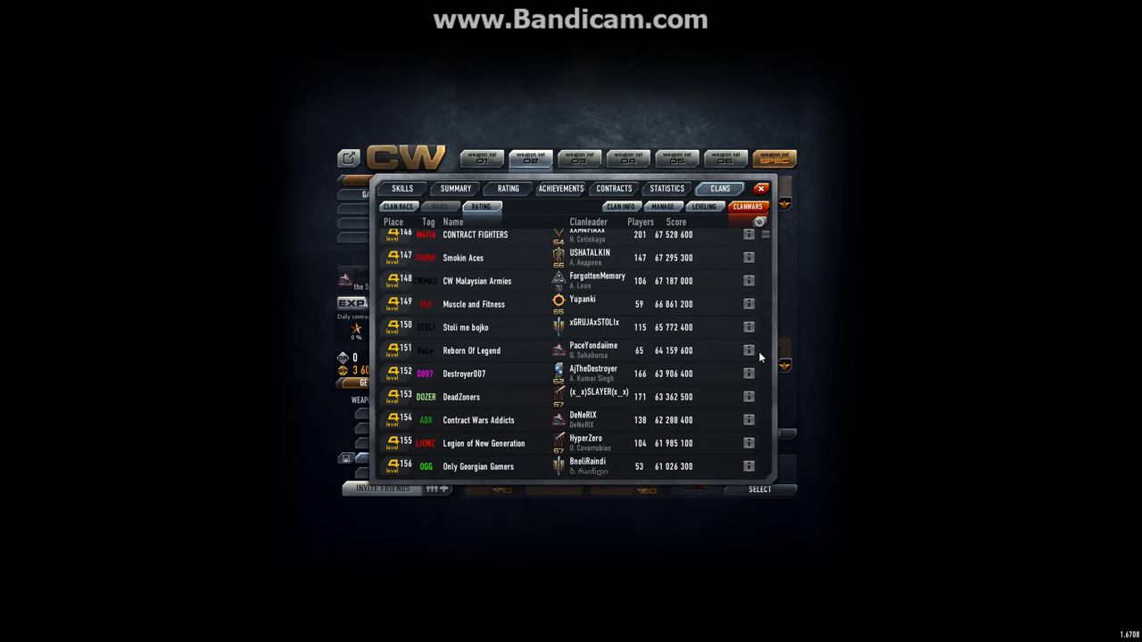
pyautogui.click(662, 206)
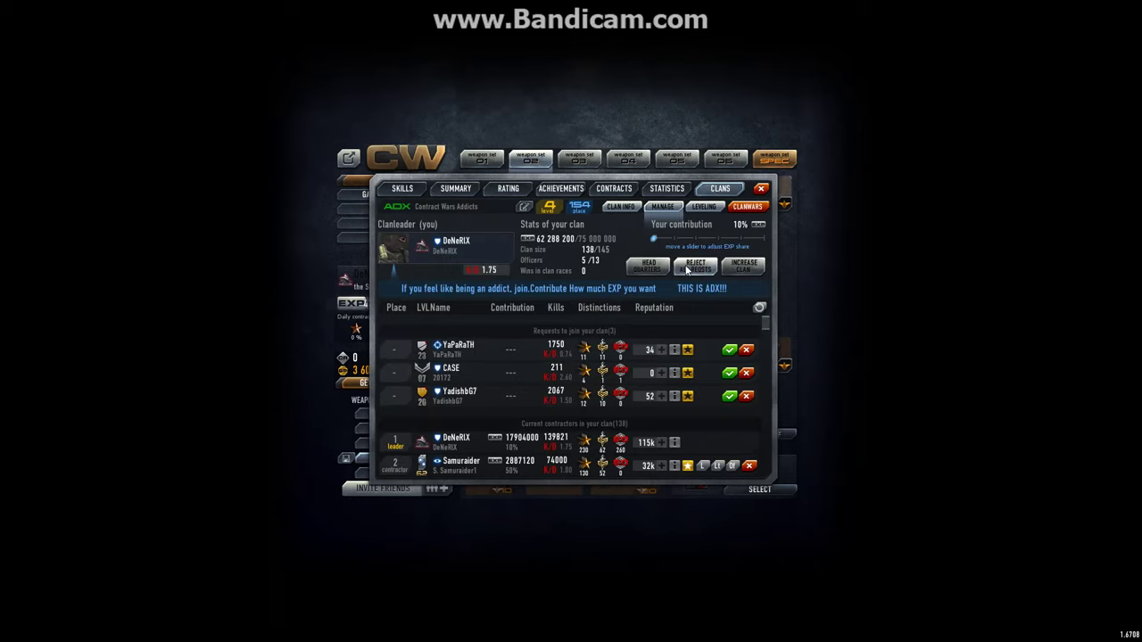